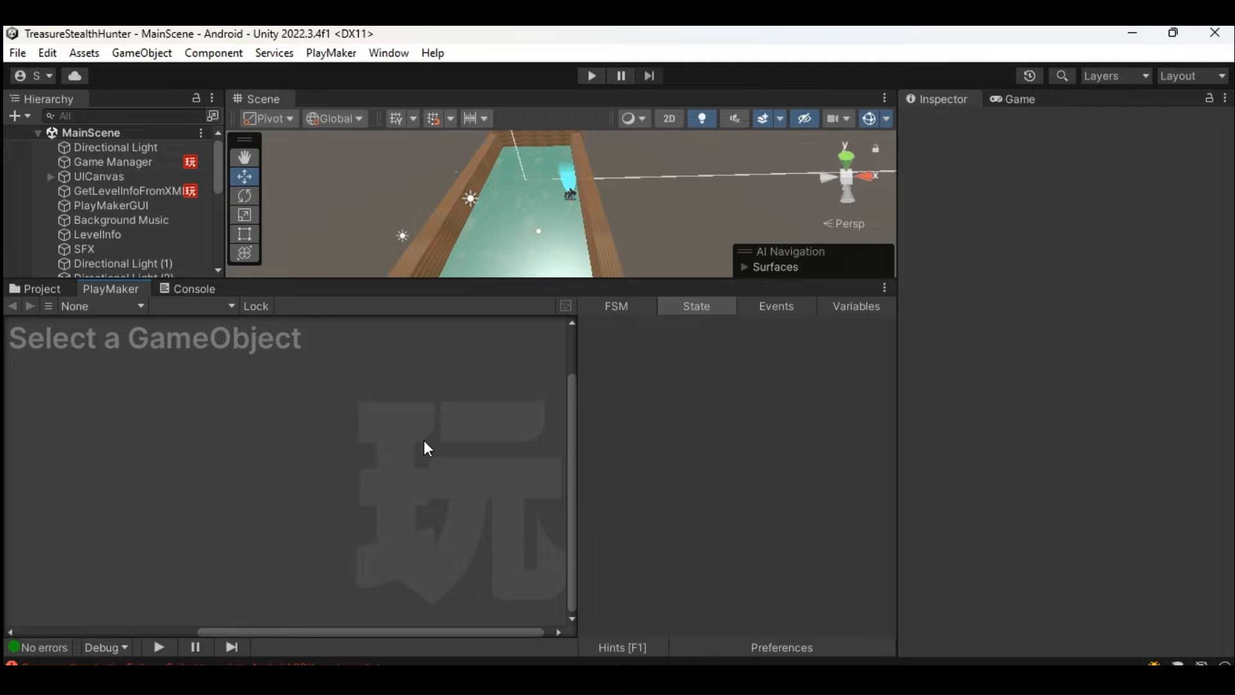
Open the build settings and show the Player section of the project settings
click(26, 56)
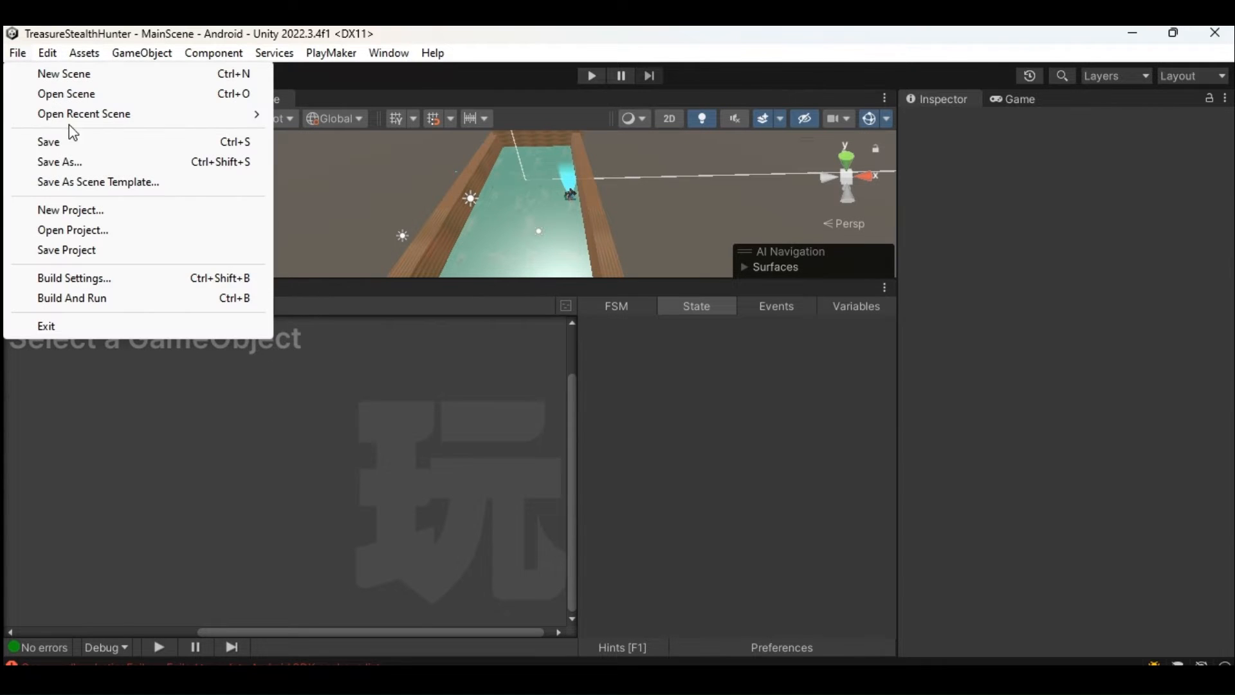
click(138, 277)
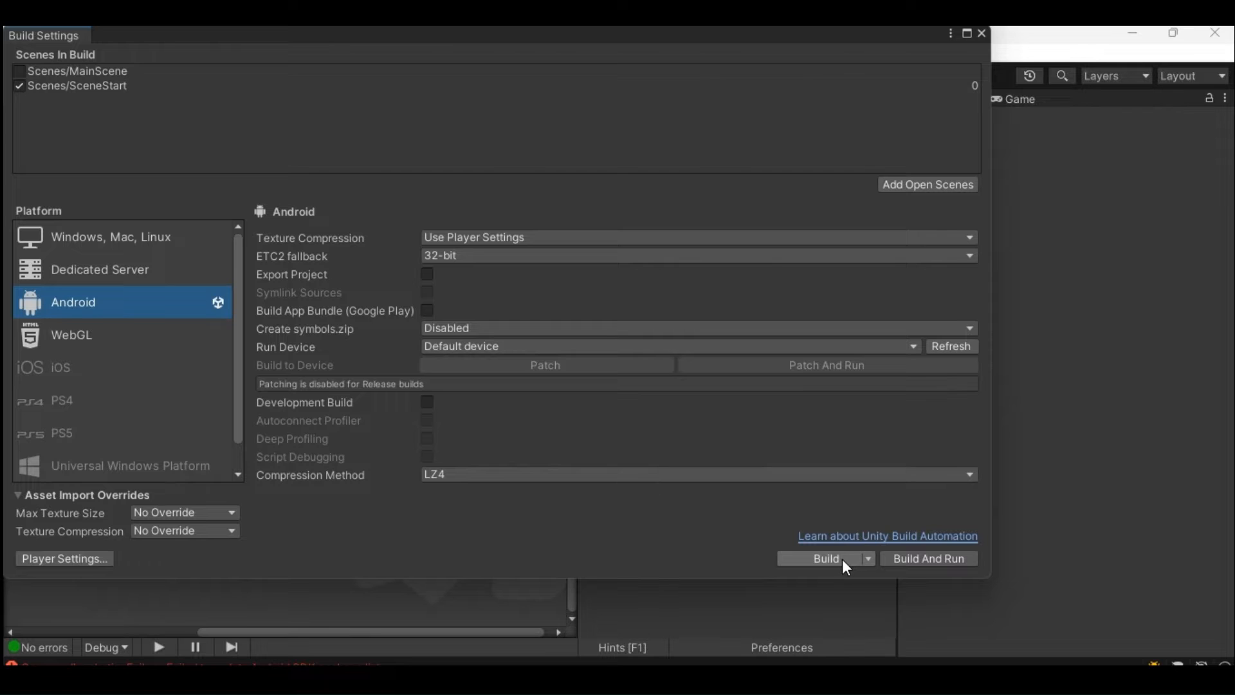
click(40, 558)
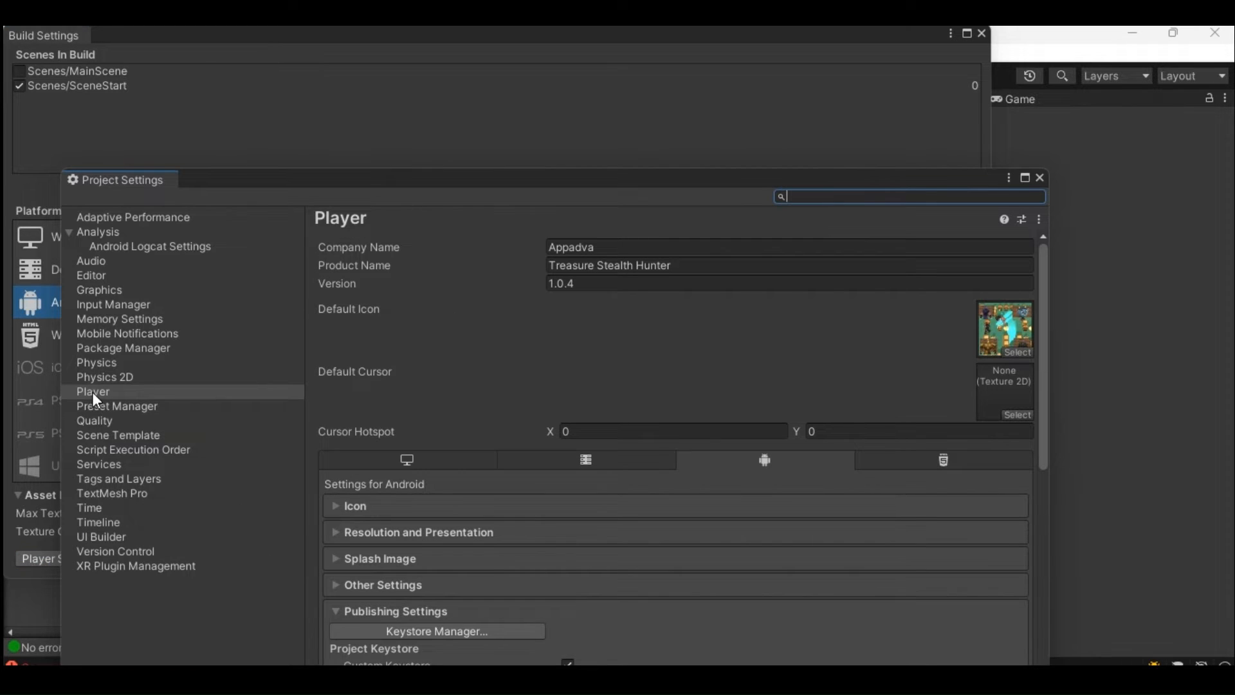
click(124, 394)
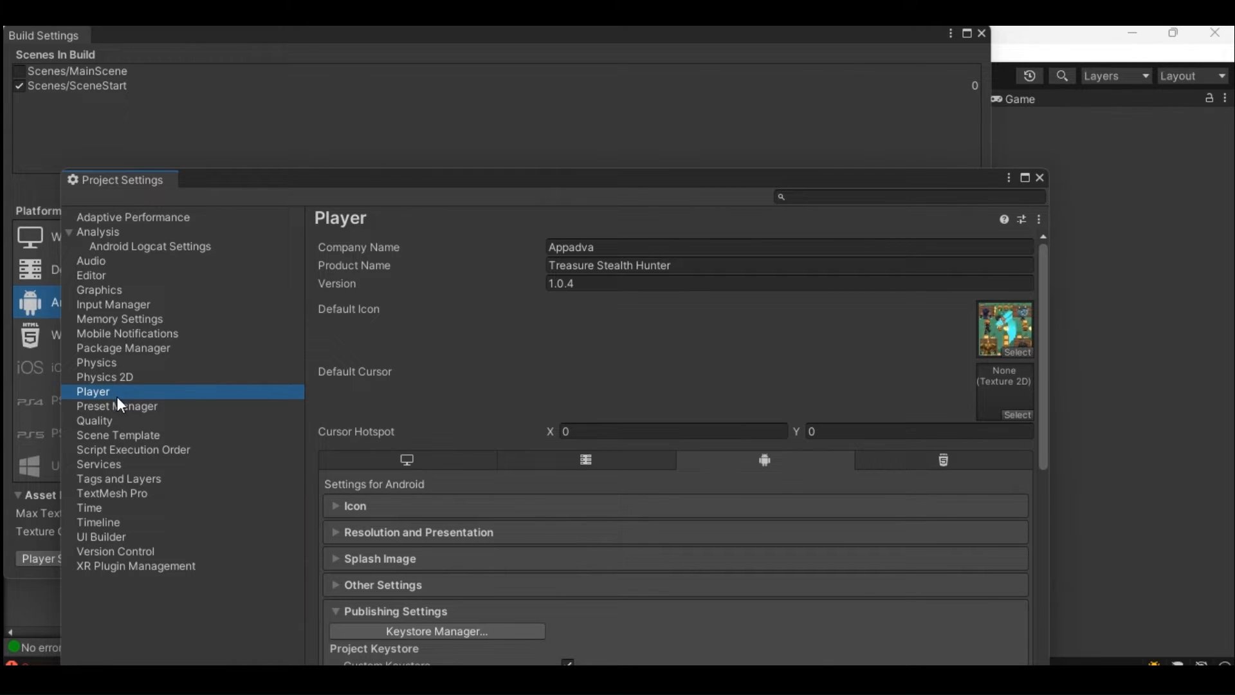
Check the company name, product name and version in the Player settings
click(566, 247)
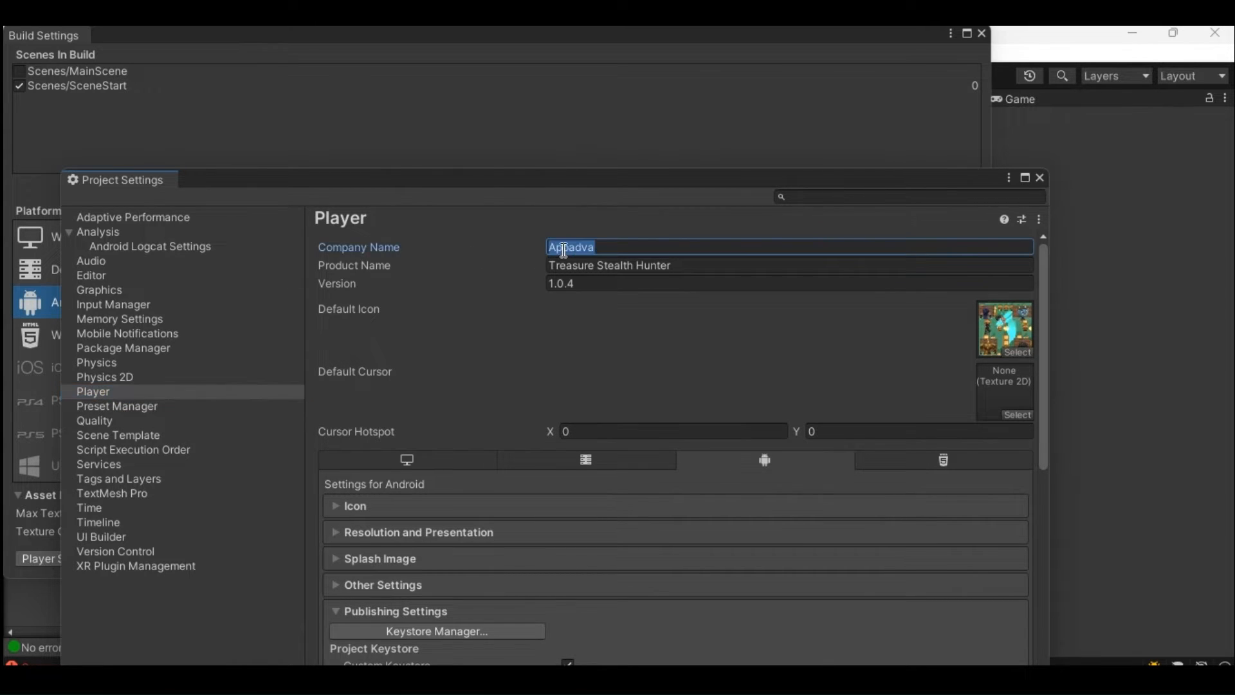
click(579, 266)
click(573, 284)
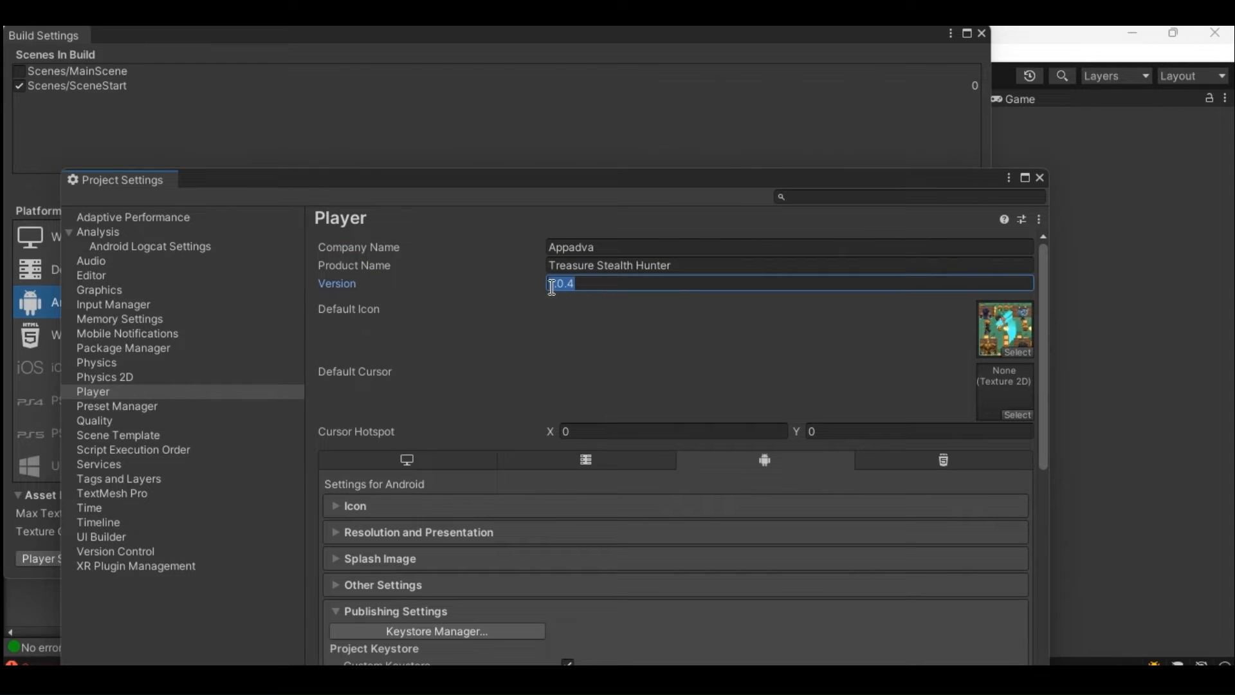
Expand Resolution and Presentation for Android and review the default orientation choices and allowed auto-rotation orientations
scroll(419, 351, down, 3)
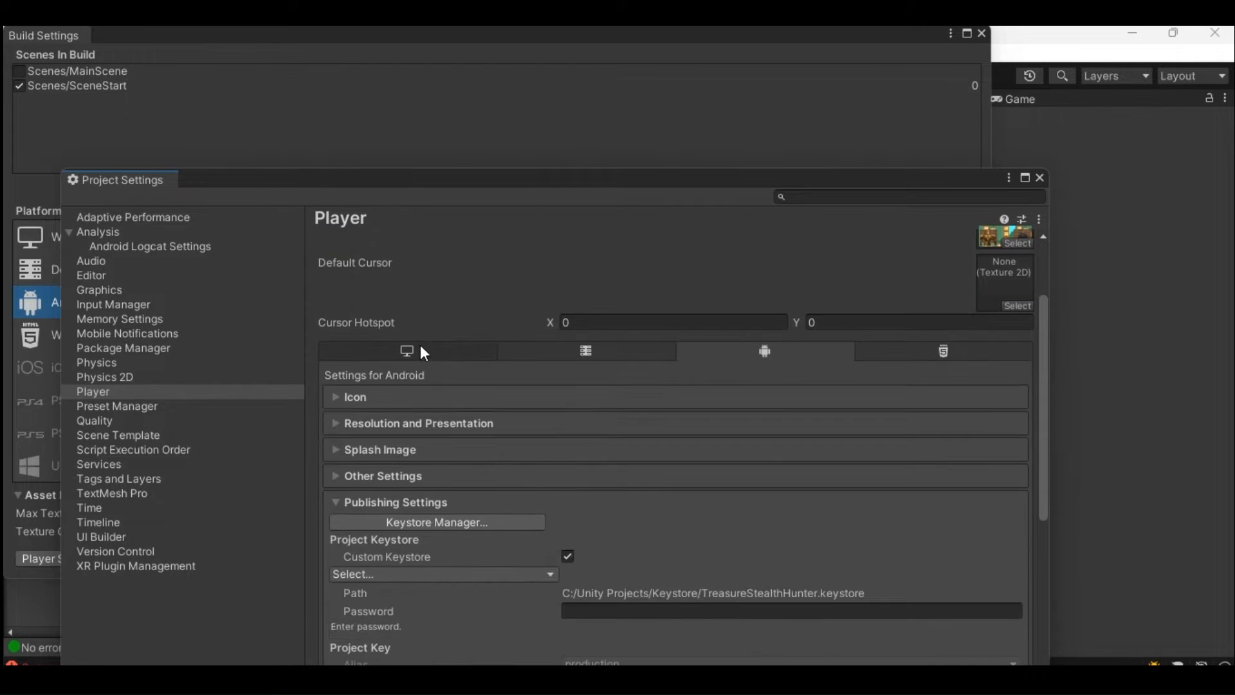
click(333, 423)
scroll(410, 466, down, 5)
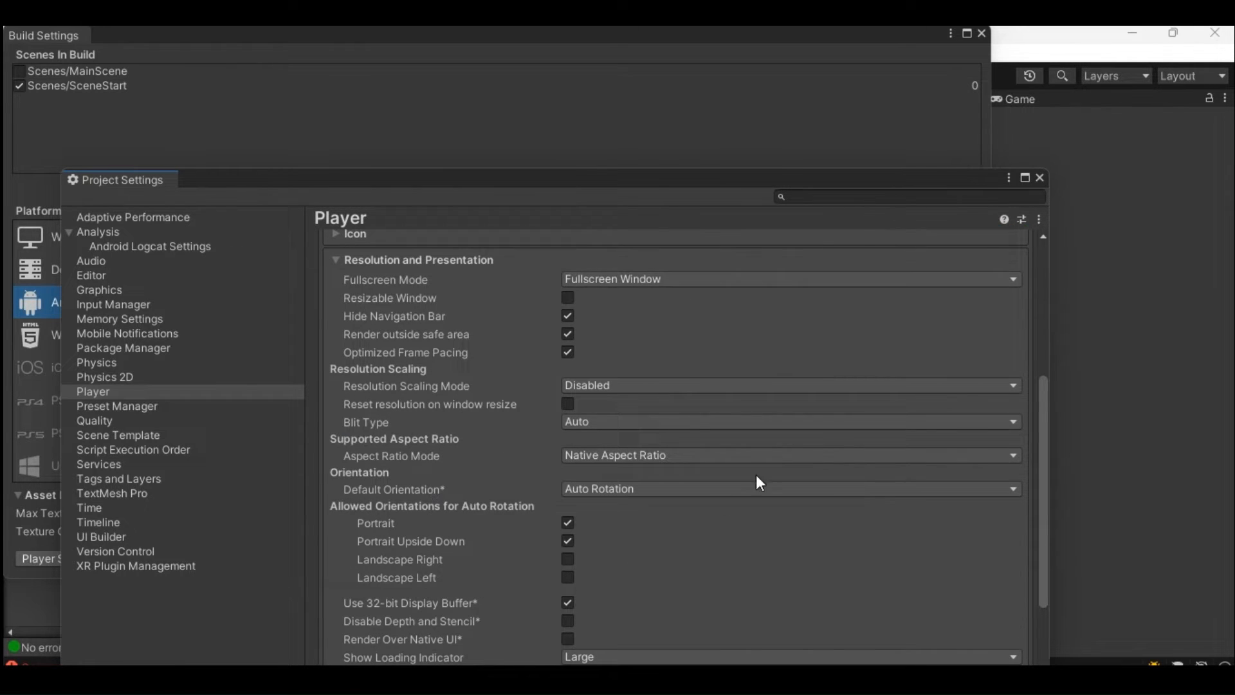
click(635, 487)
click(403, 486)
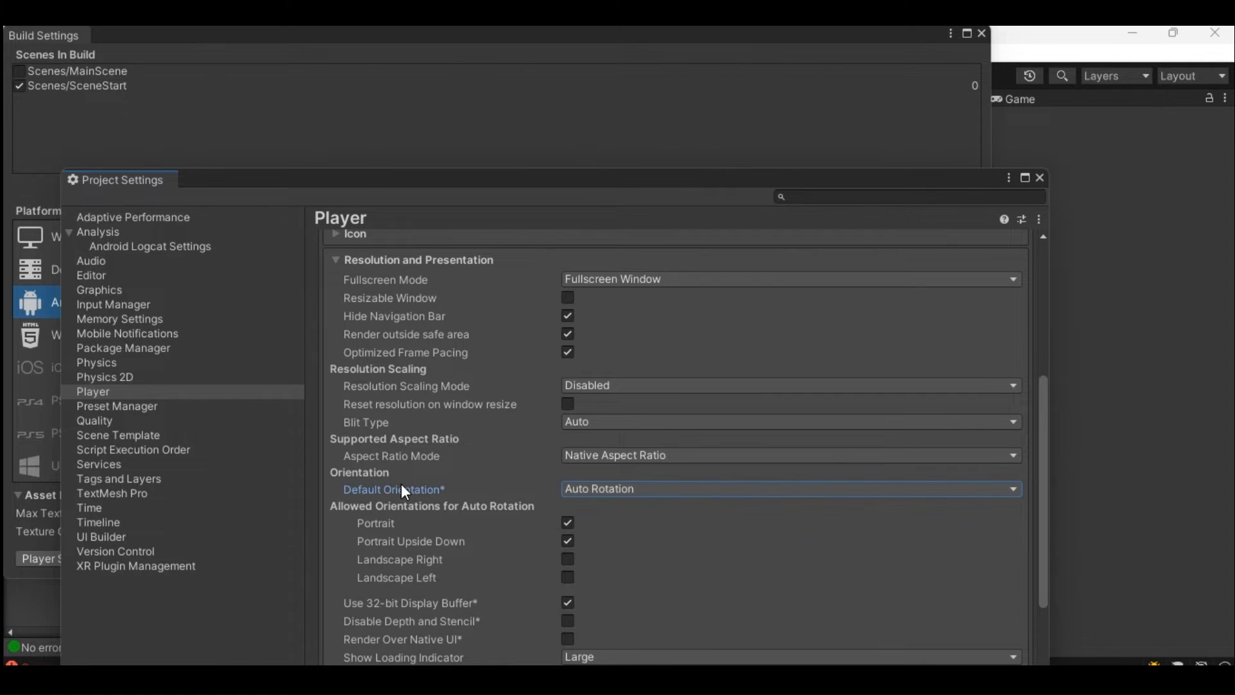
click(630, 490)
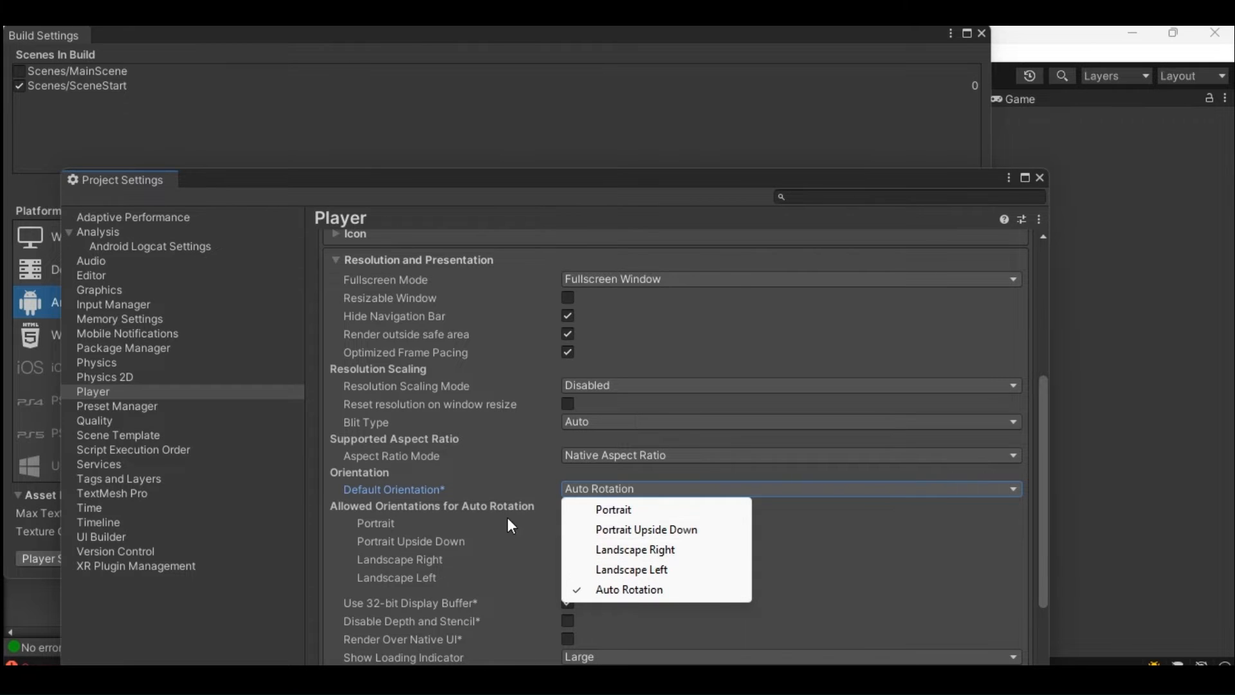
click(462, 518)
Expand the Splash Image settings and review the background options and static splash image
scroll(457, 518, down, 3)
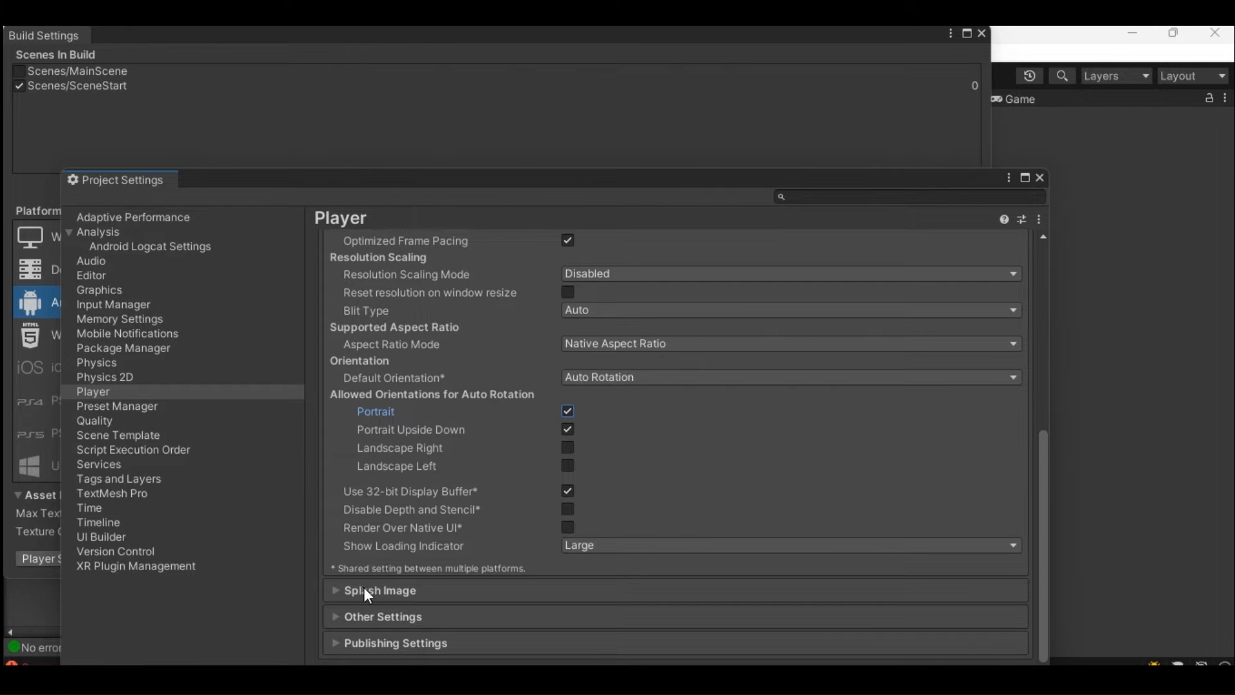
click(338, 592)
scroll(647, 549, down, 12)
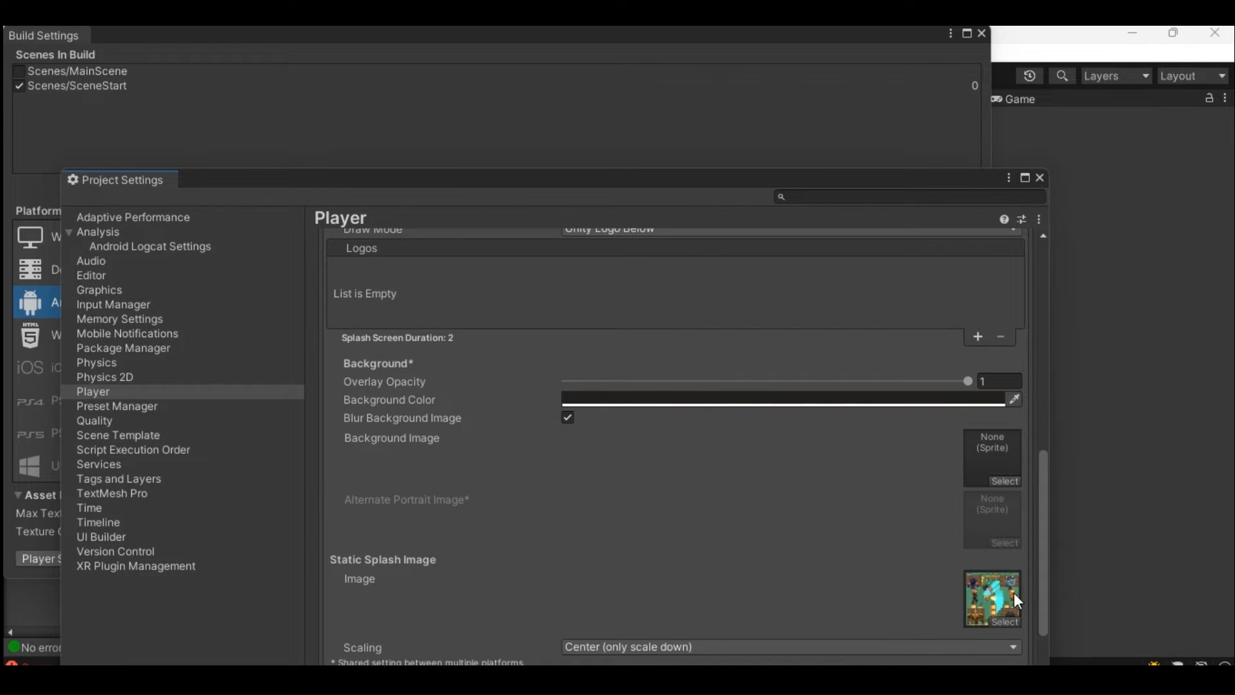
scroll(443, 522, down, 2)
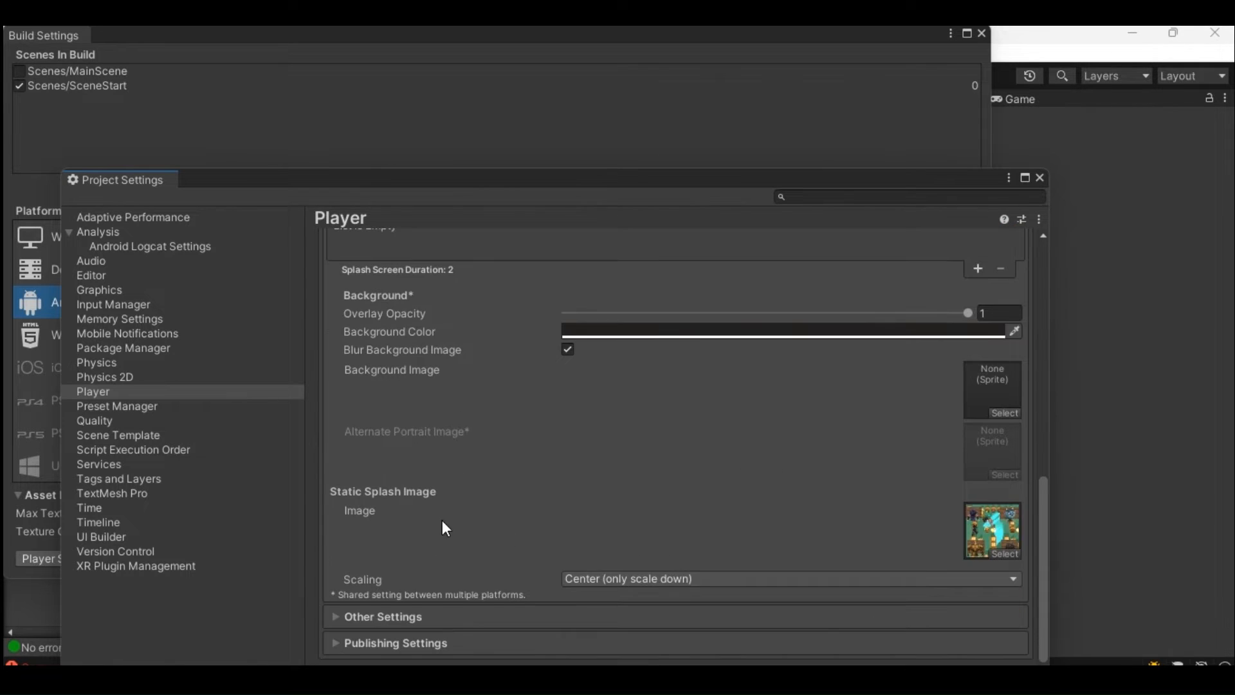
Expand Other Settings and inspect the Android package name under Identification
click(333, 620)
scroll(333, 620, down, 15)
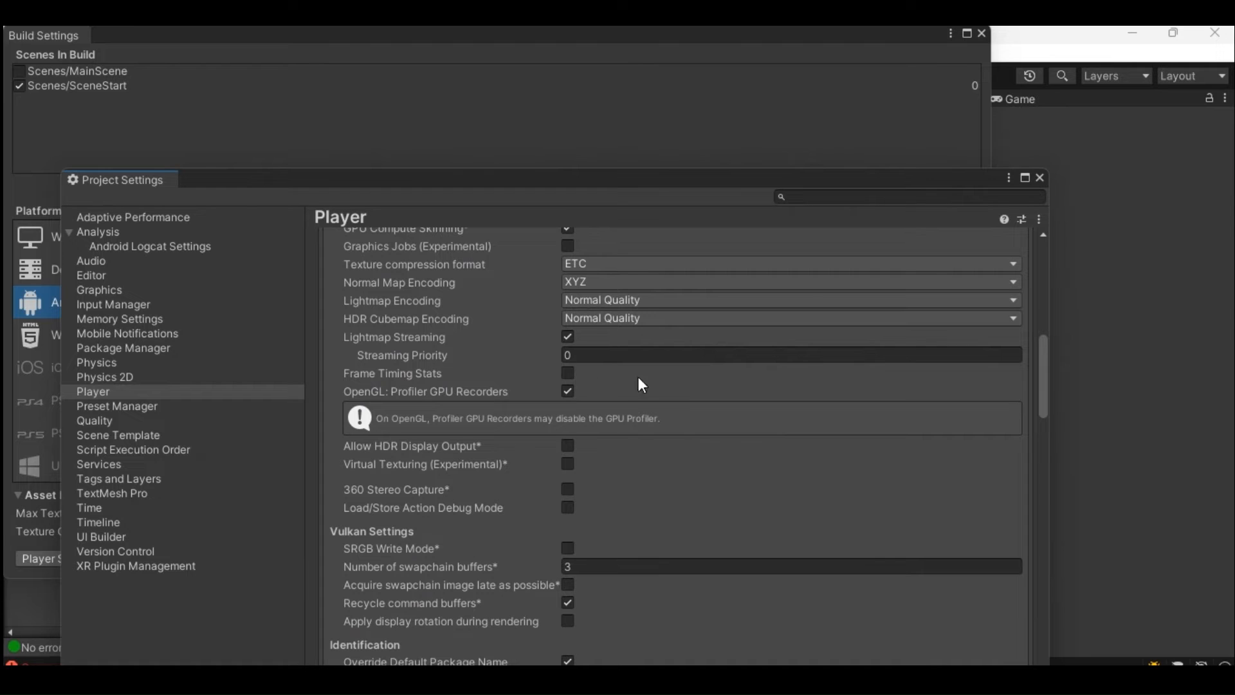
scroll(662, 399, down, 6)
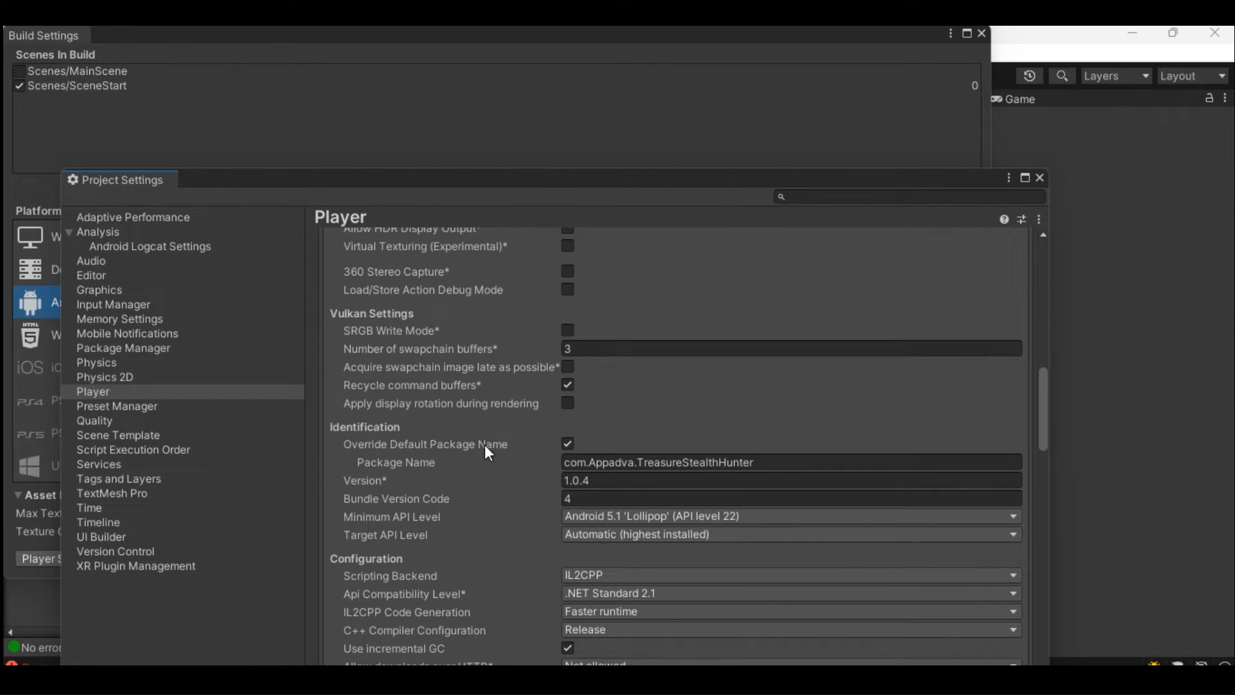
click(652, 462)
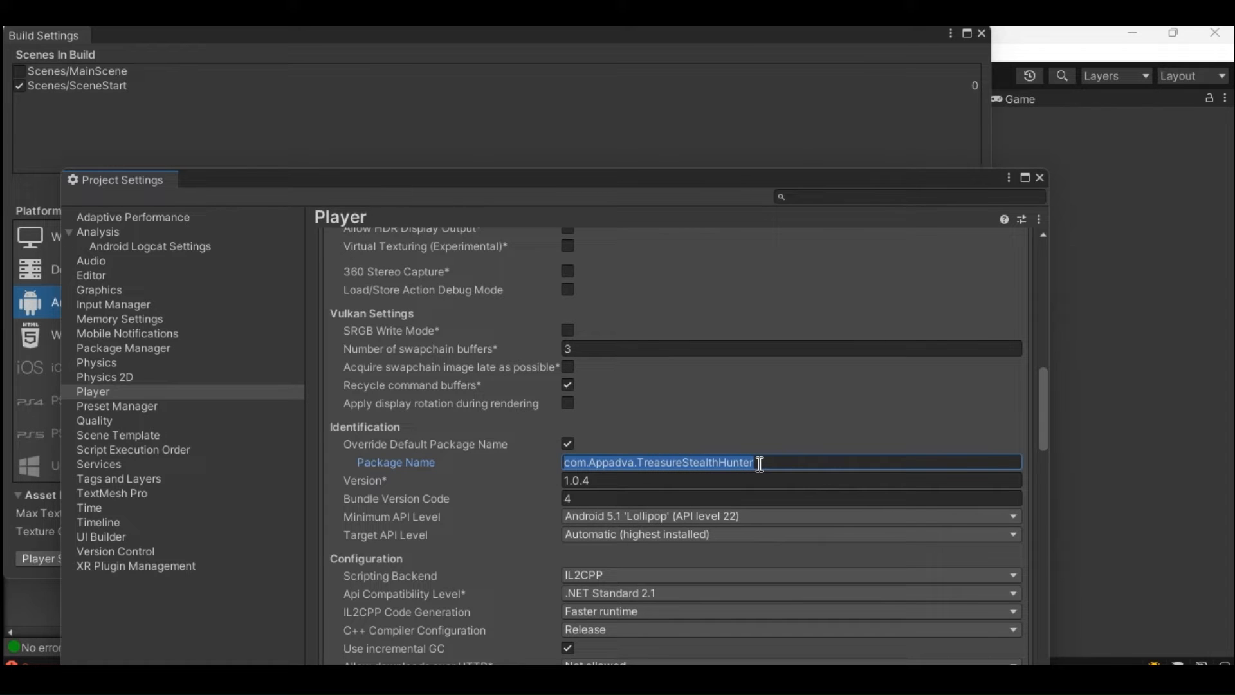
click(757, 464)
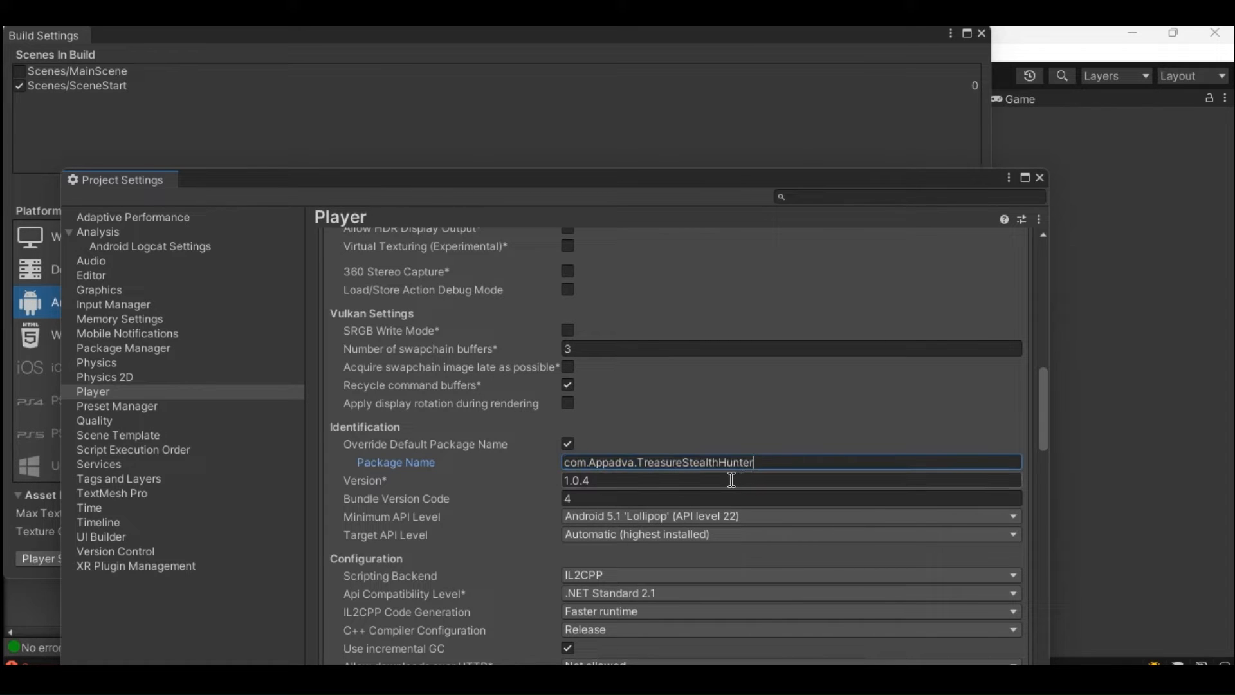
Review the version, bundle version code, minimum API level and target API level under Identification
click(372, 483)
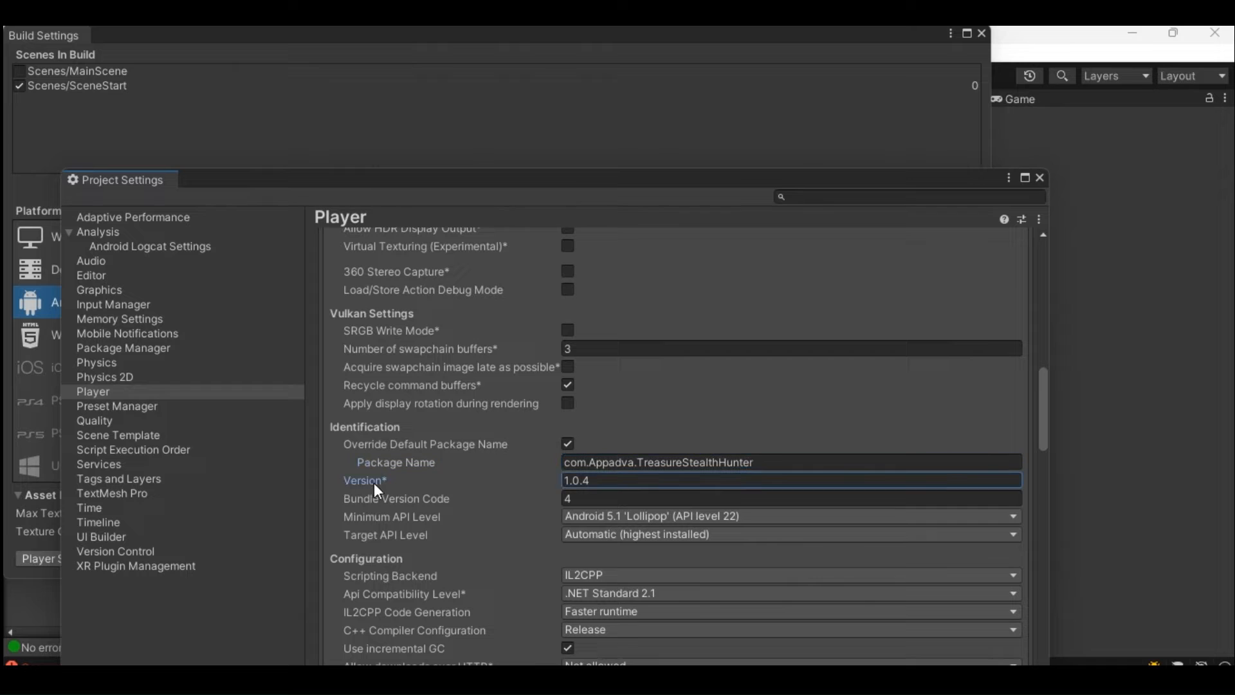
click(579, 481)
click(589, 496)
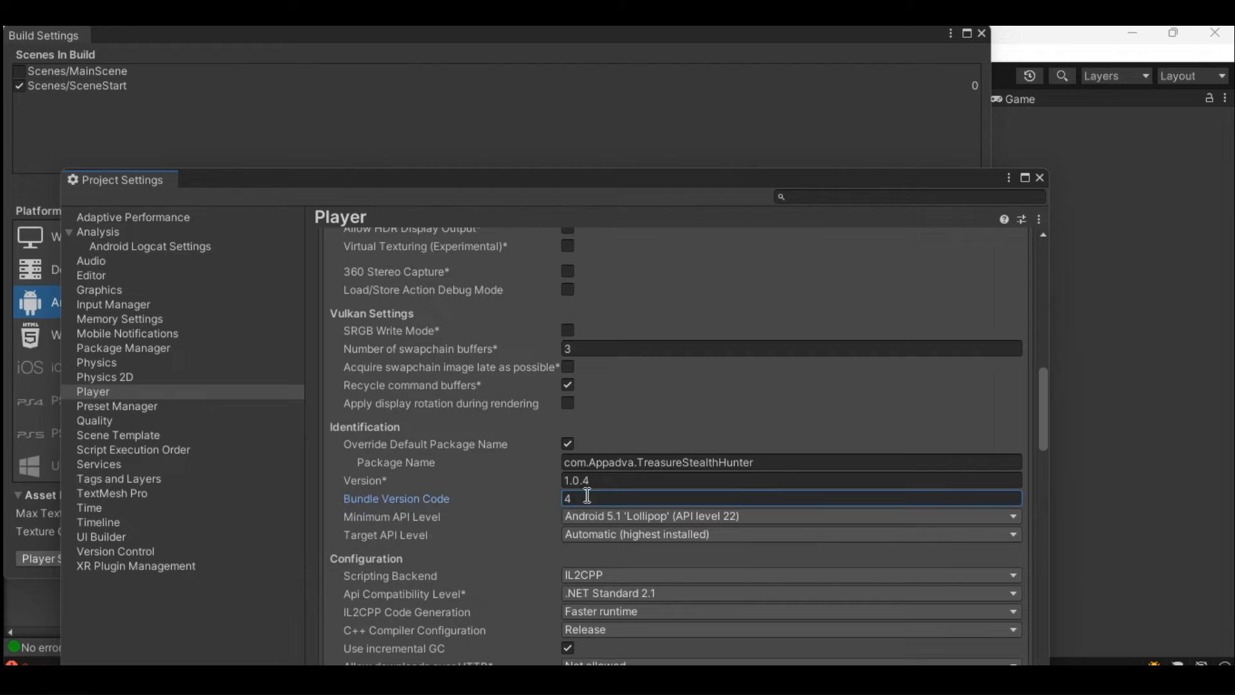
double_click(590, 498)
mouse_move(538, 500)
click(415, 519)
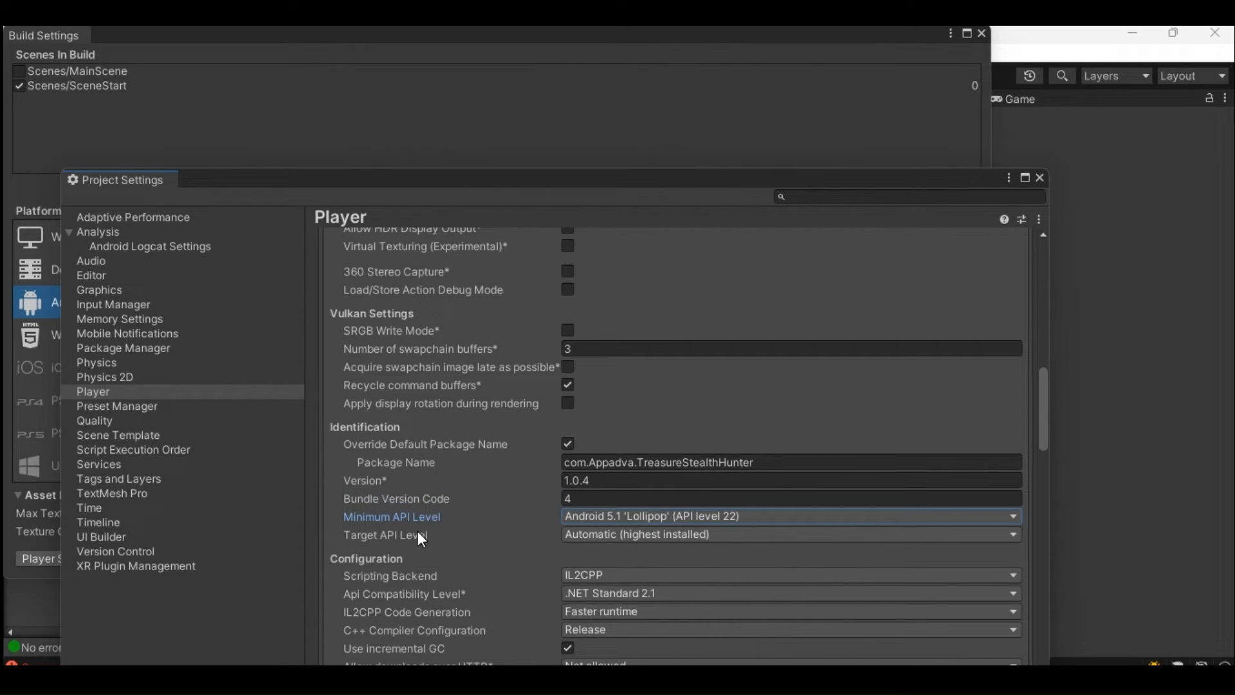
click(419, 533)
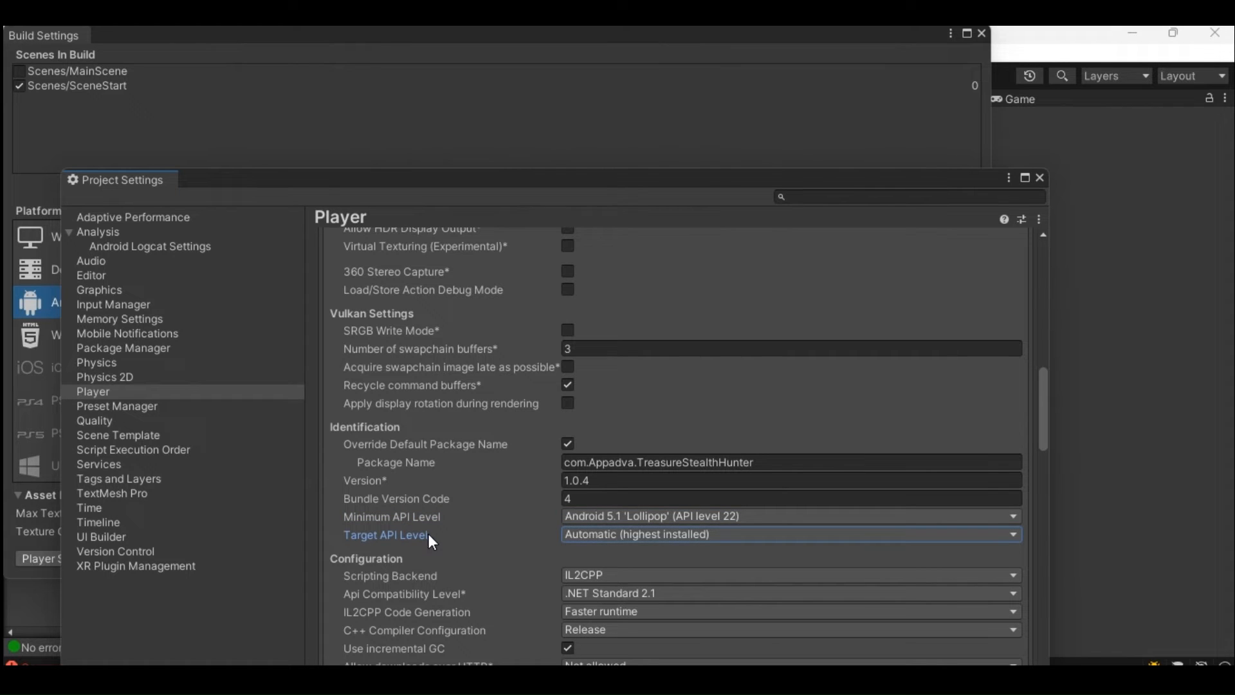
Review the scripting backend choices and the target architectures under Configuration
click(411, 579)
click(608, 575)
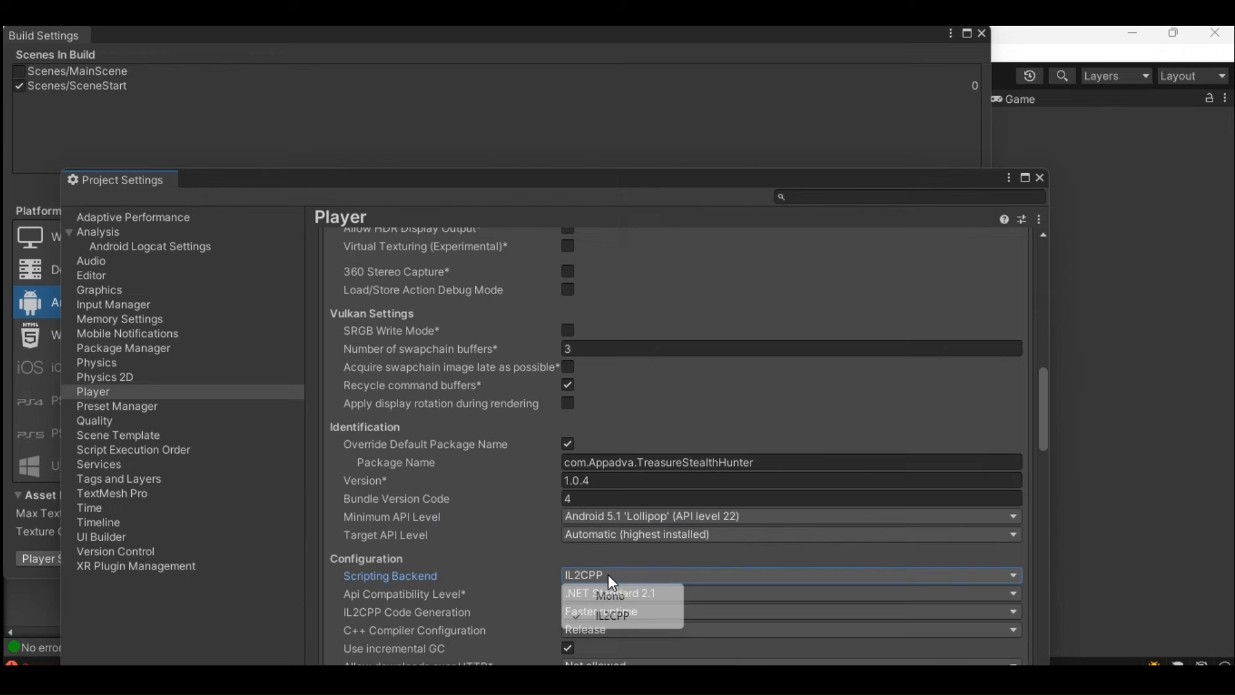
click(514, 584)
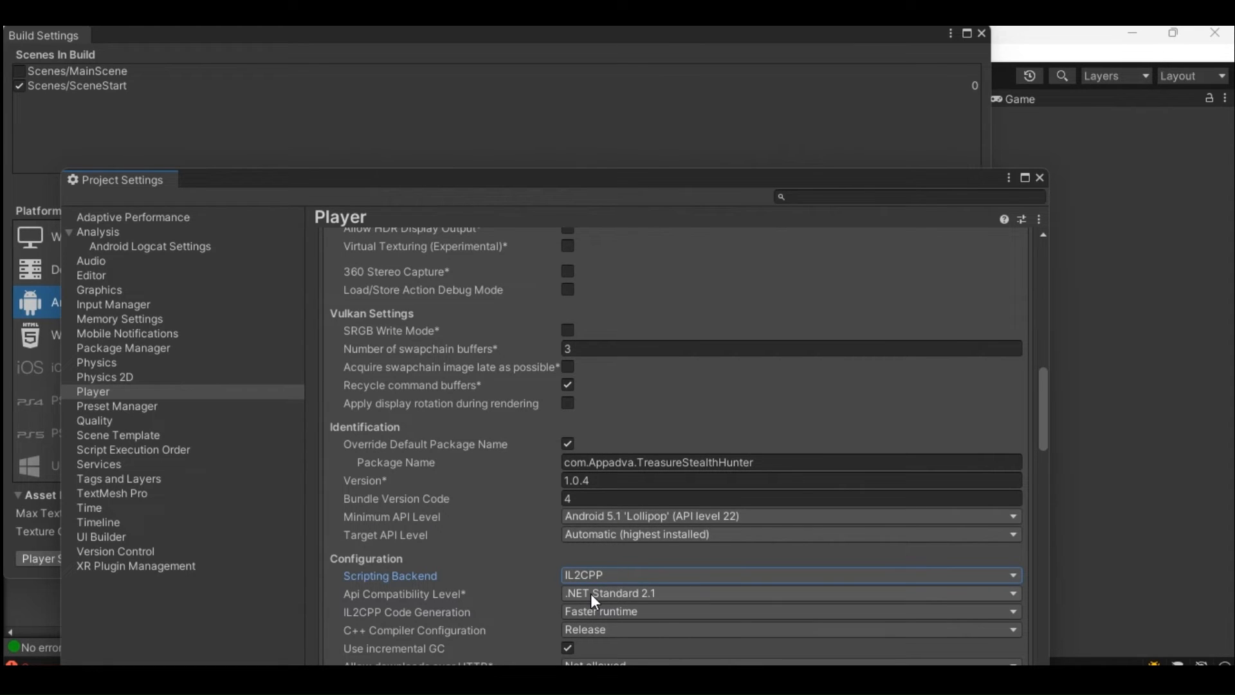
scroll(515, 592, down, 4)
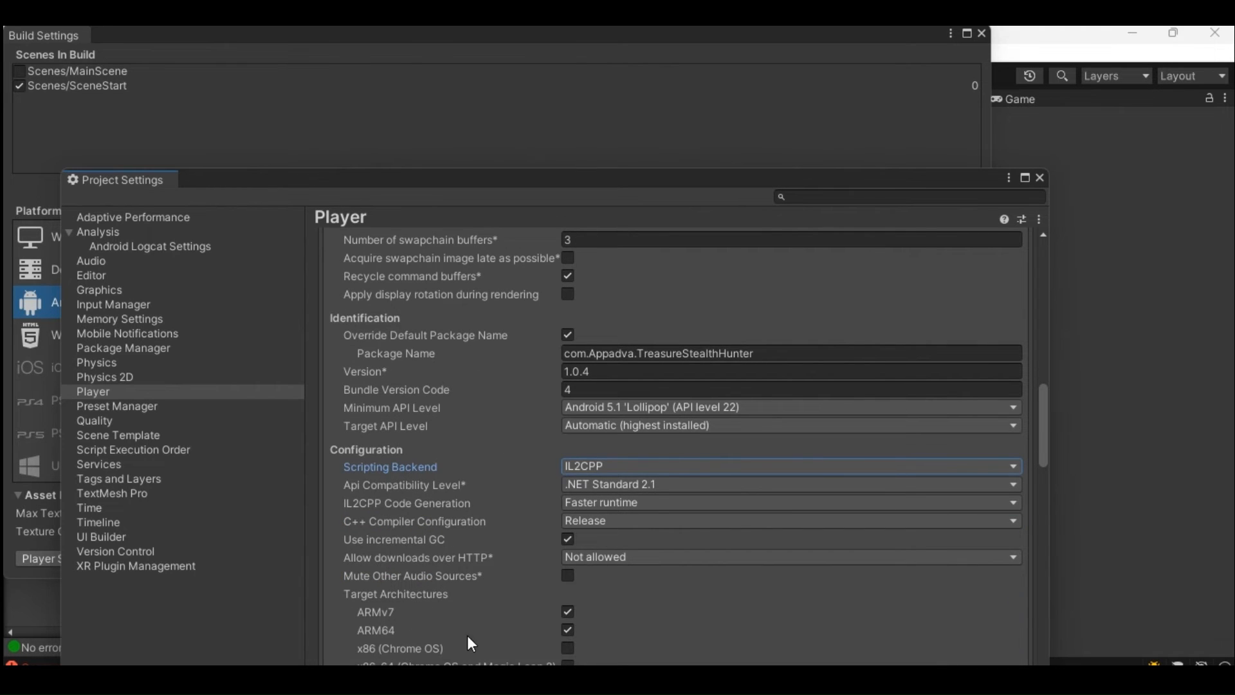
Expand Publishing Settings, view the Keystore Manager's new key fields and close it without creating a keystore
scroll(392, 581, down, 20)
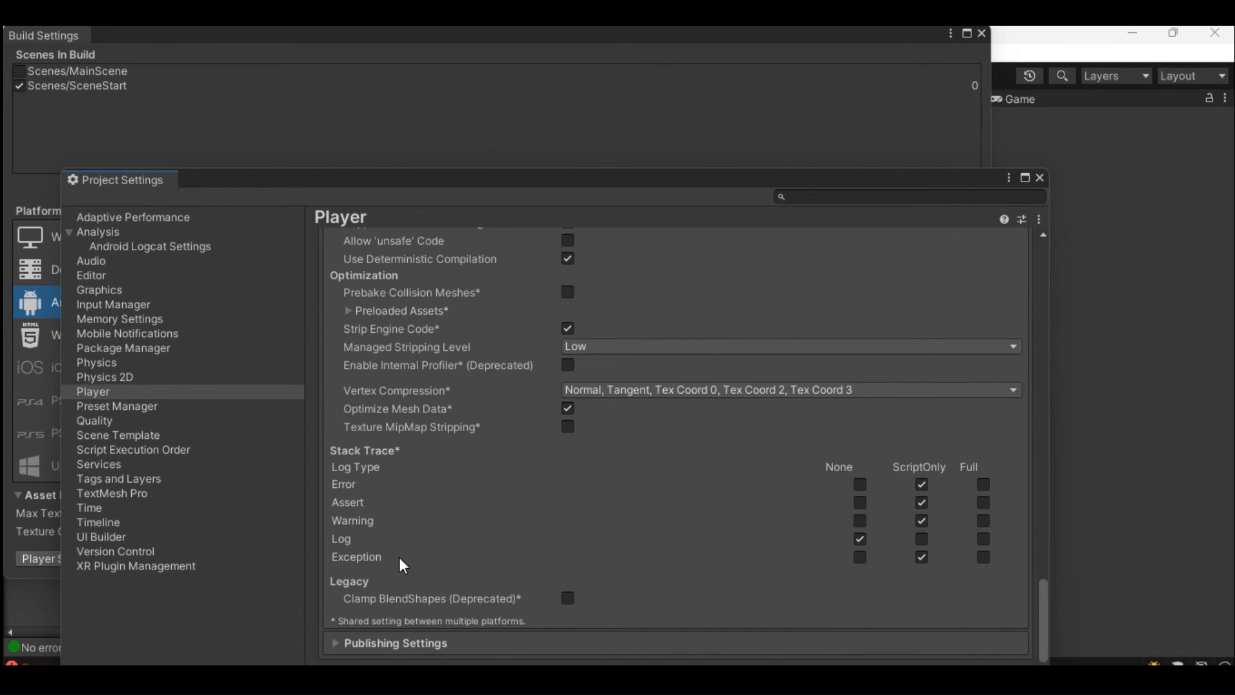
click(334, 643)
scroll(359, 640, down, 15)
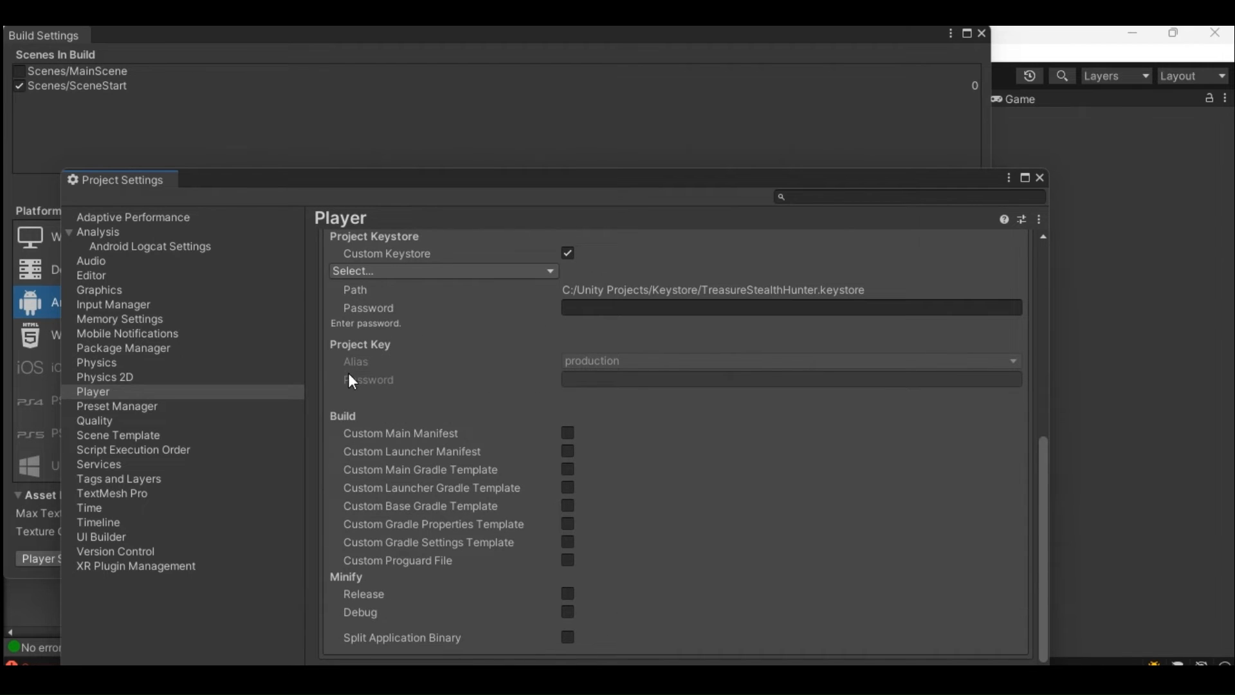
scroll(519, 309, up, 4)
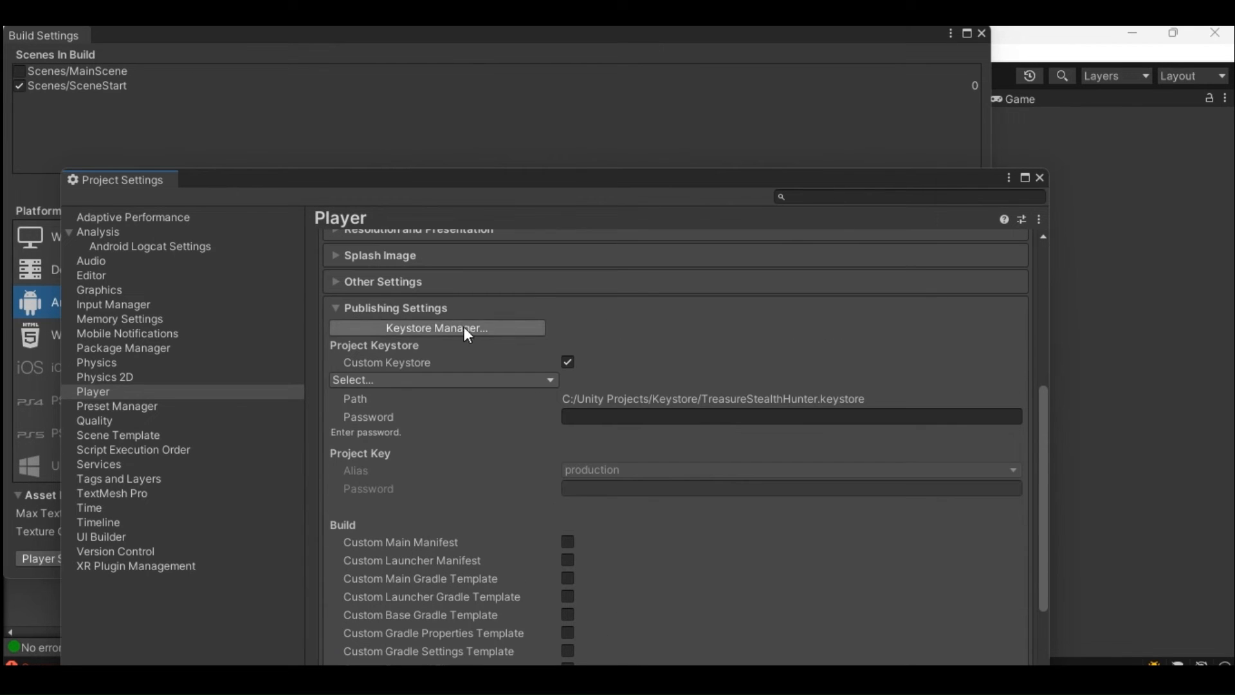
click(436, 329)
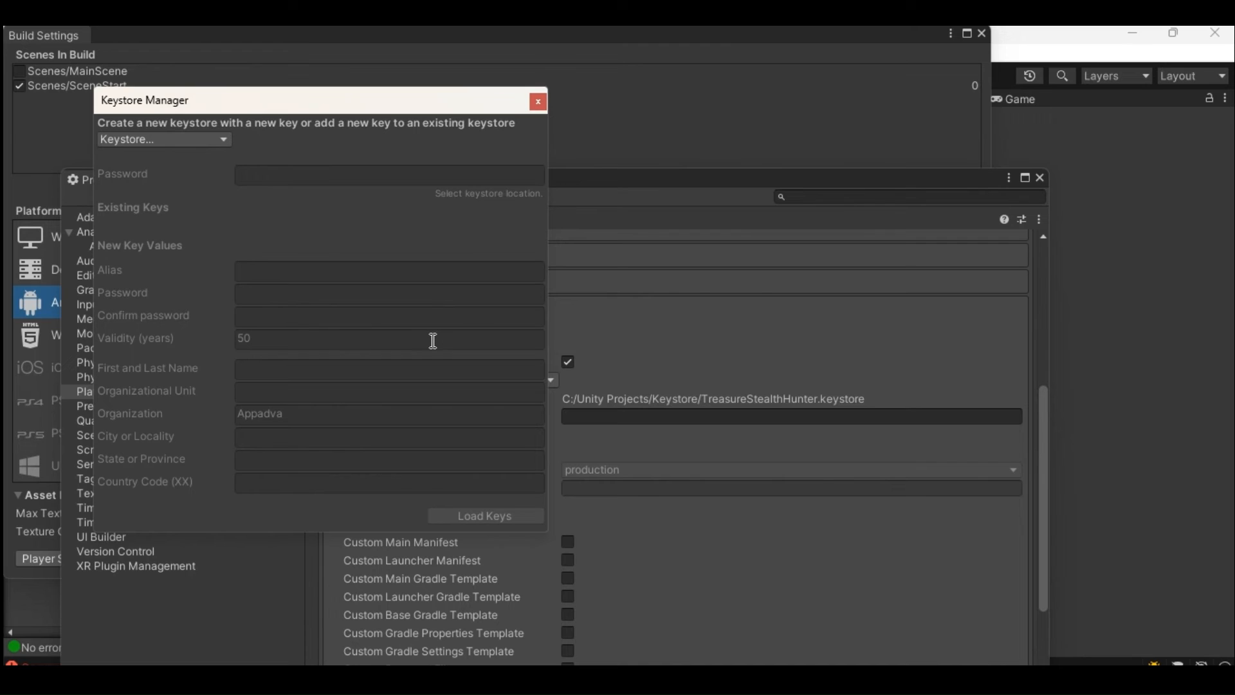
click(538, 101)
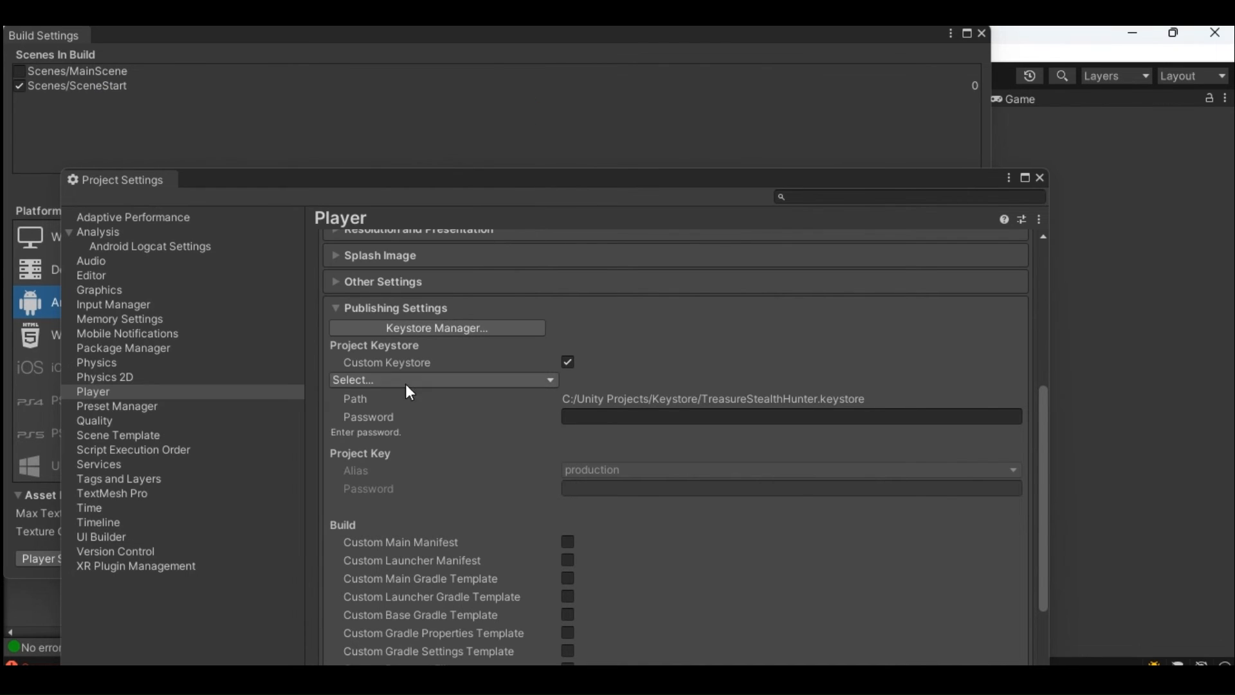
Inspect the path of the project's custom keystore file
click(345, 400)
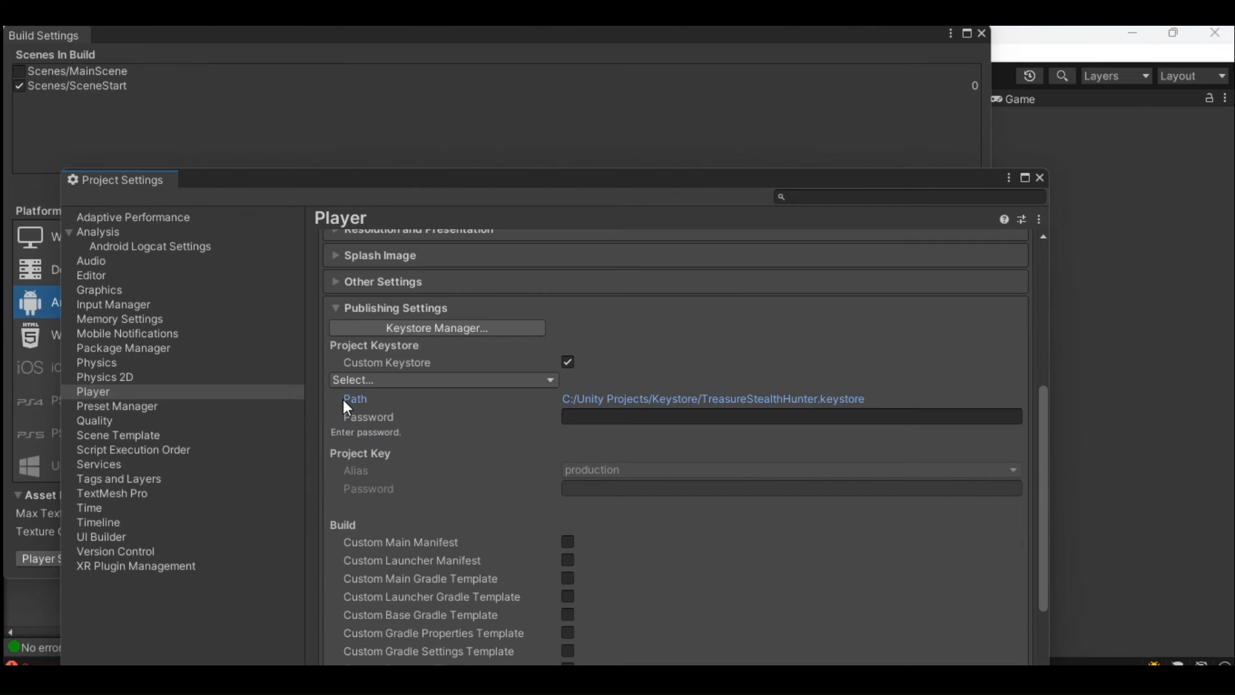
right_click(682, 404)
click(637, 415)
double_click(630, 399)
click(567, 399)
Close the project settings, start an Android APK build and show the full path of its destination folder
click(1039, 180)
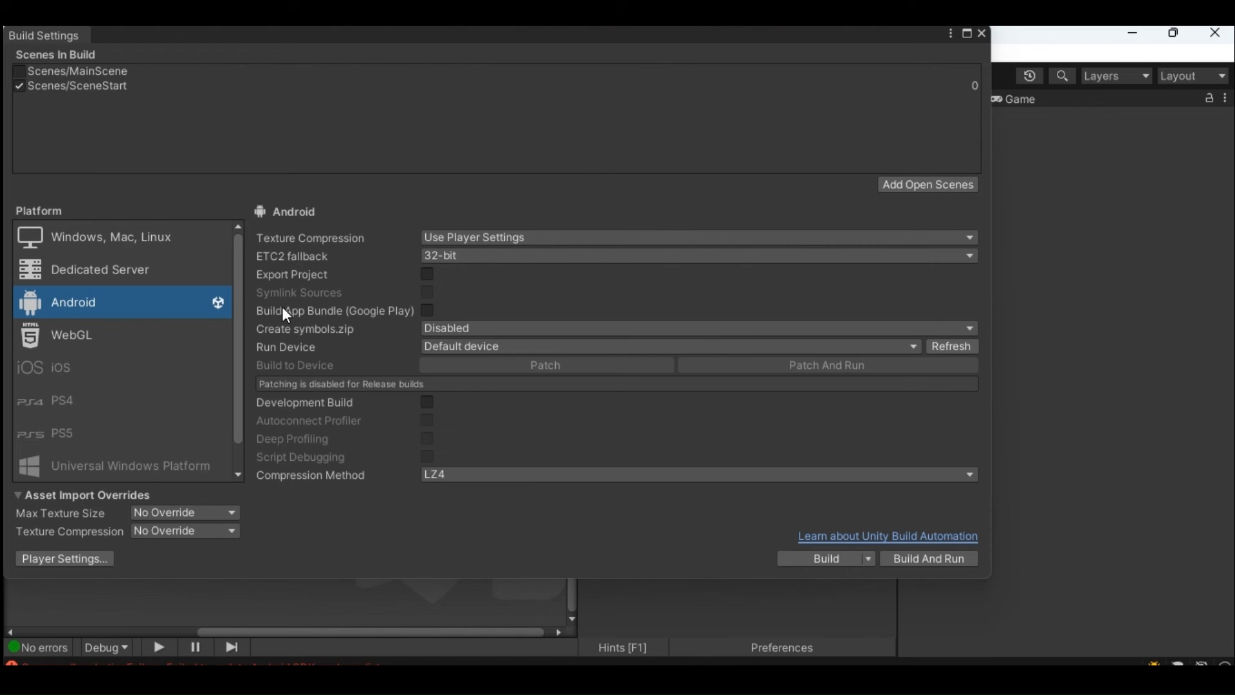
click(297, 311)
click(829, 560)
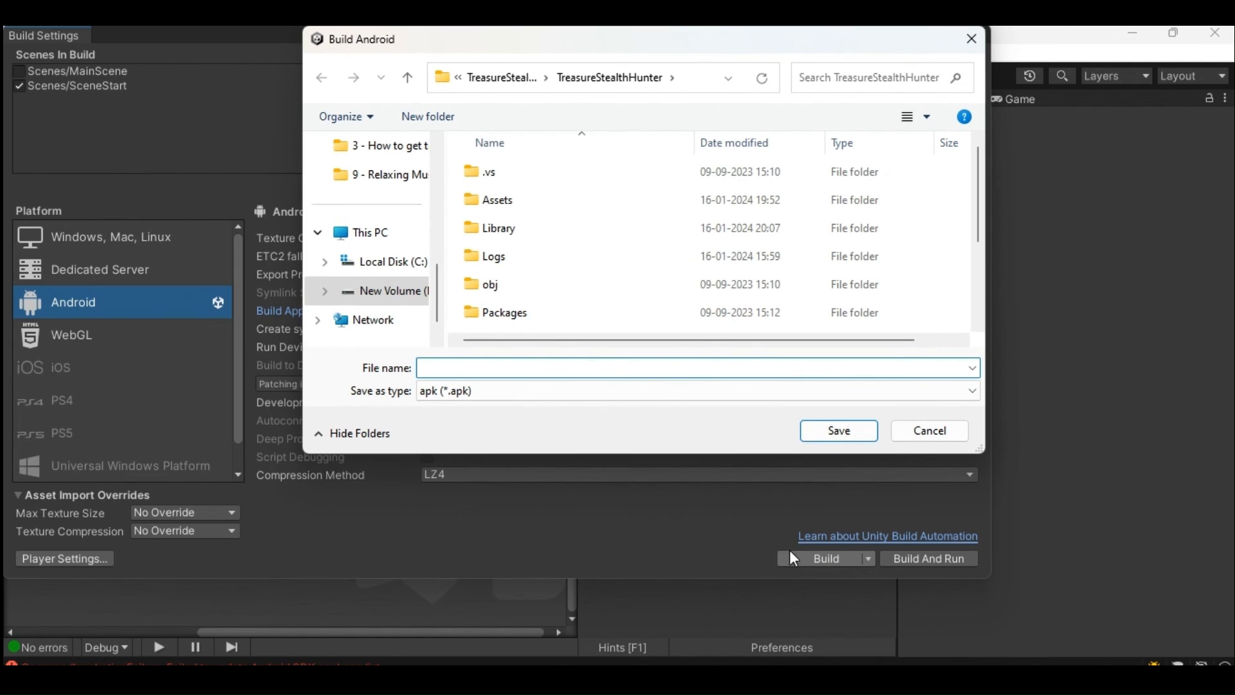
click(696, 76)
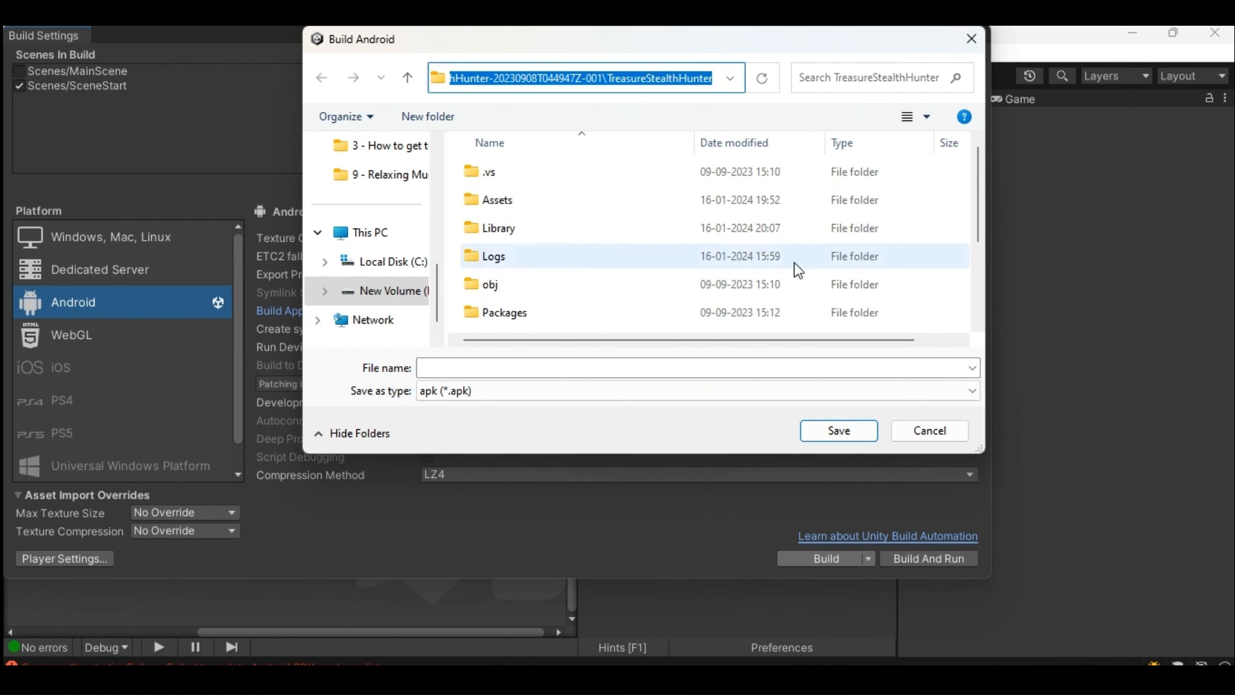